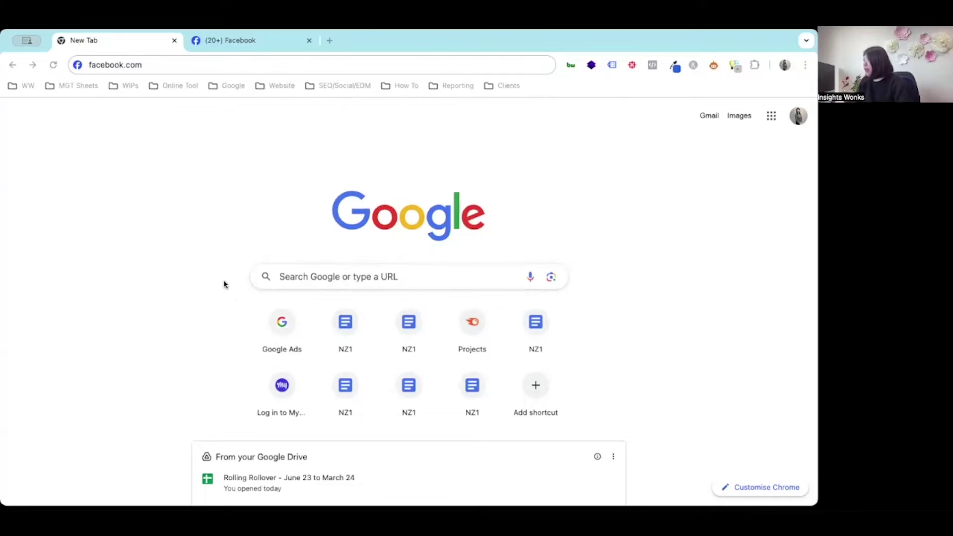
- Switch to the open Facebook page and go to the Ads Manager account overview
{"action": "key", "text": "alt+Tab"}
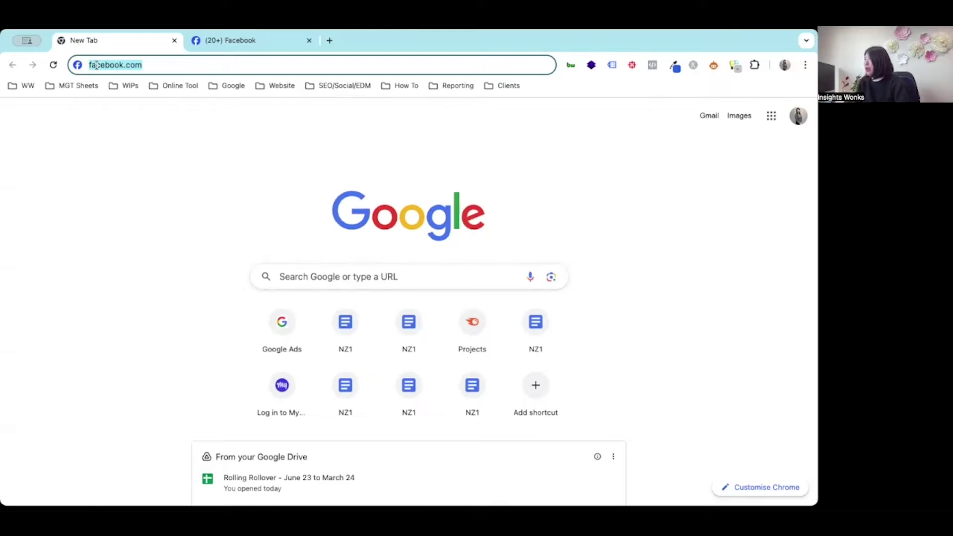
{"action": "left_click", "coordinate": [214, 40]}
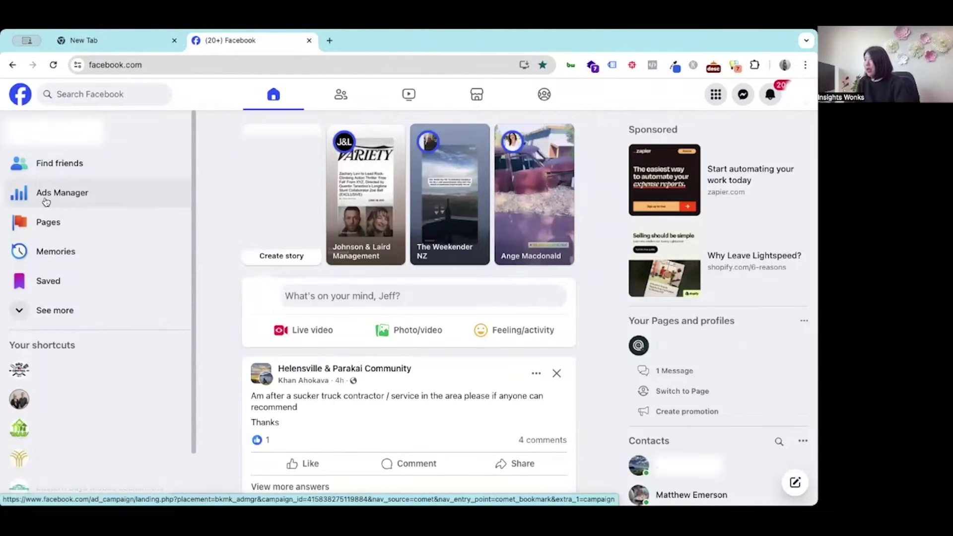
{"action": "left_click", "coordinate": [56, 196]}
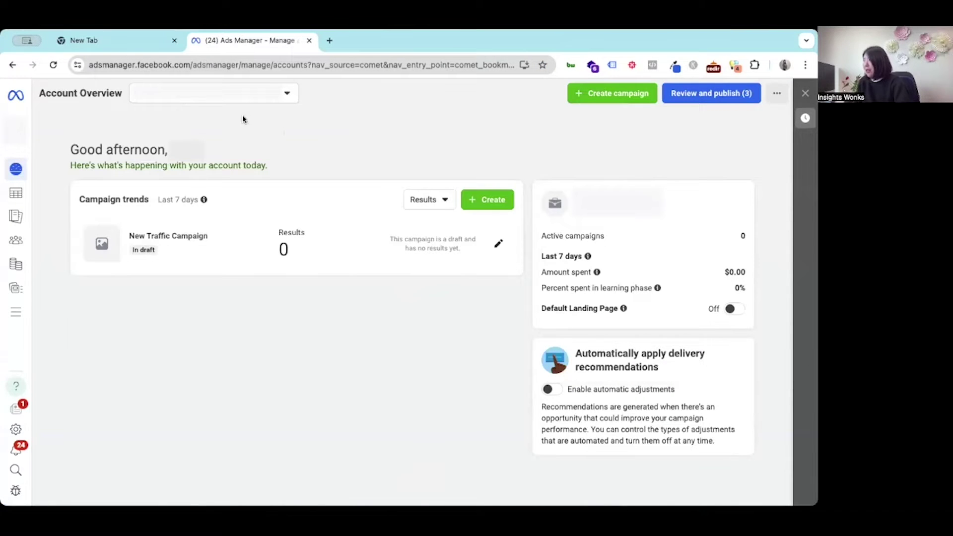
- Switch to the ad account with 5 active campaigns and $240.89 spent over 7 days
{"action": "left_click", "coordinate": [194, 99]}
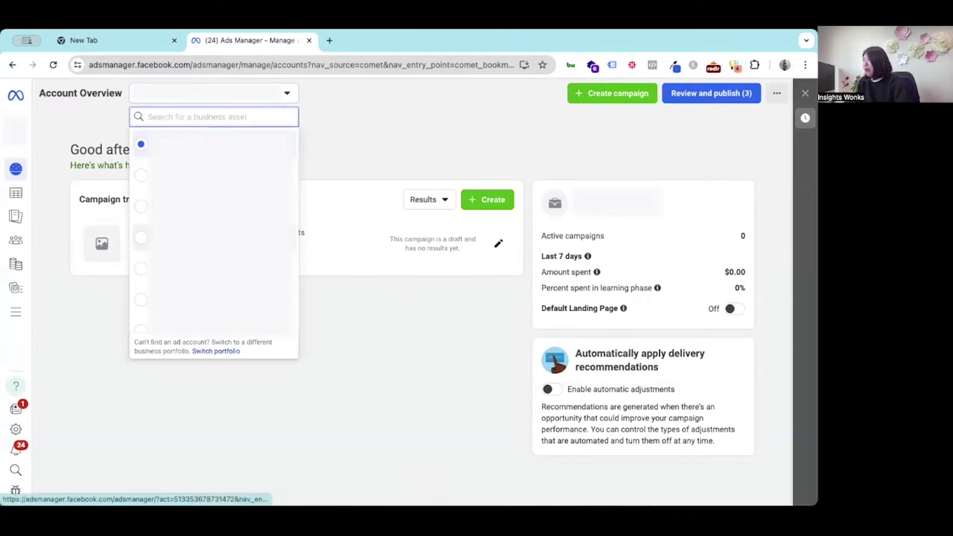
{"action": "left_click", "coordinate": [193, 209]}
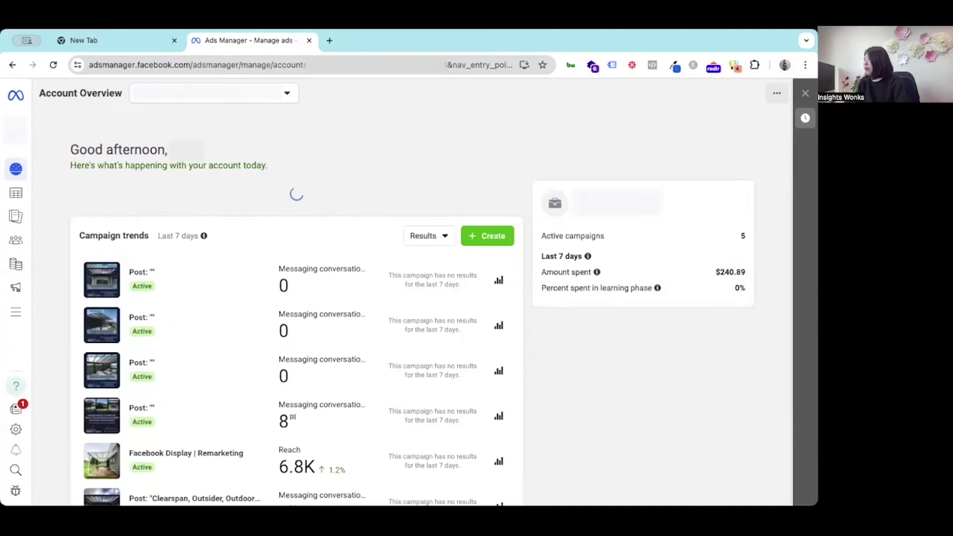
{"action": "mouse_move", "coordinate": [16, 169]}
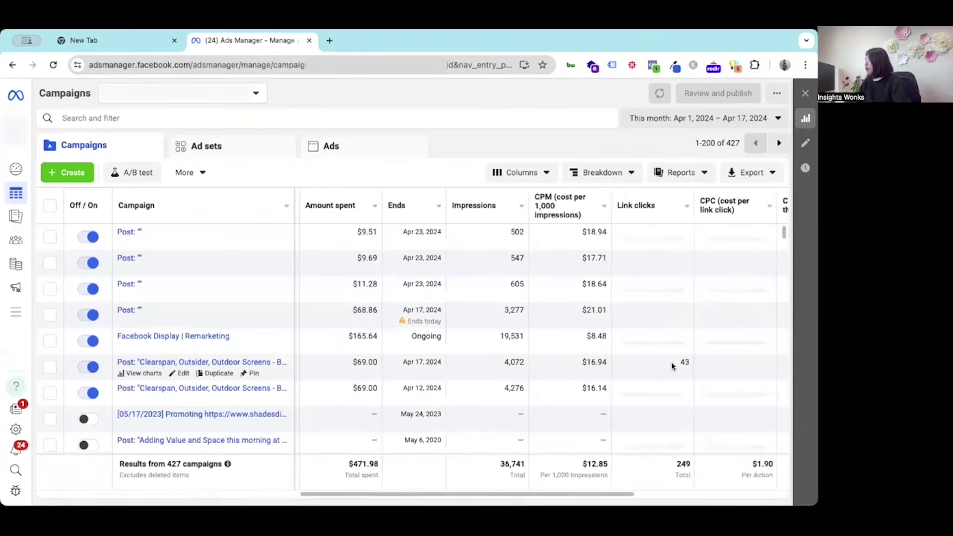
- Set the Campaigns table reporting range to Apr 1 – Apr 17, 2024
{"action": "scroll", "coordinate": [671, 362], "scroll_direction": "right", "scroll_amount": 3}
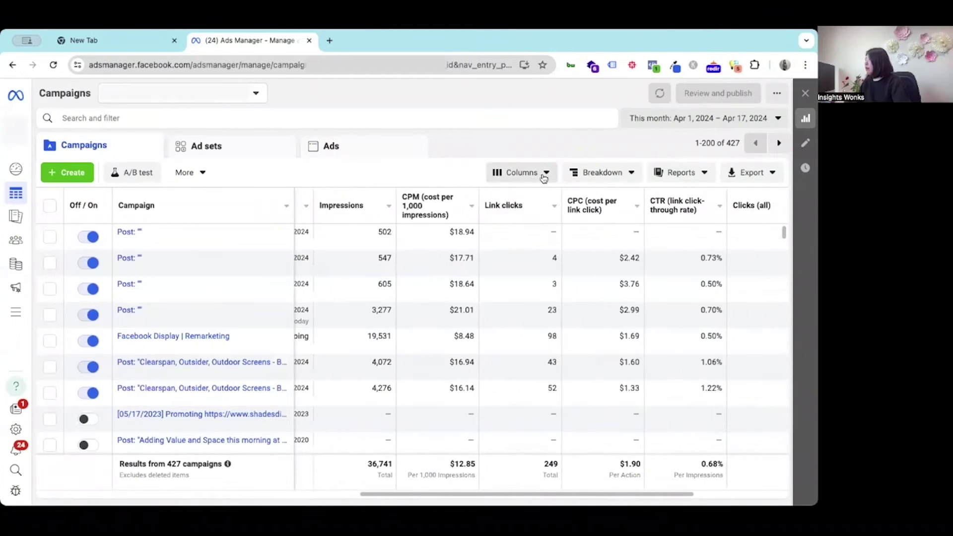
{"action": "left_click", "coordinate": [549, 174]}
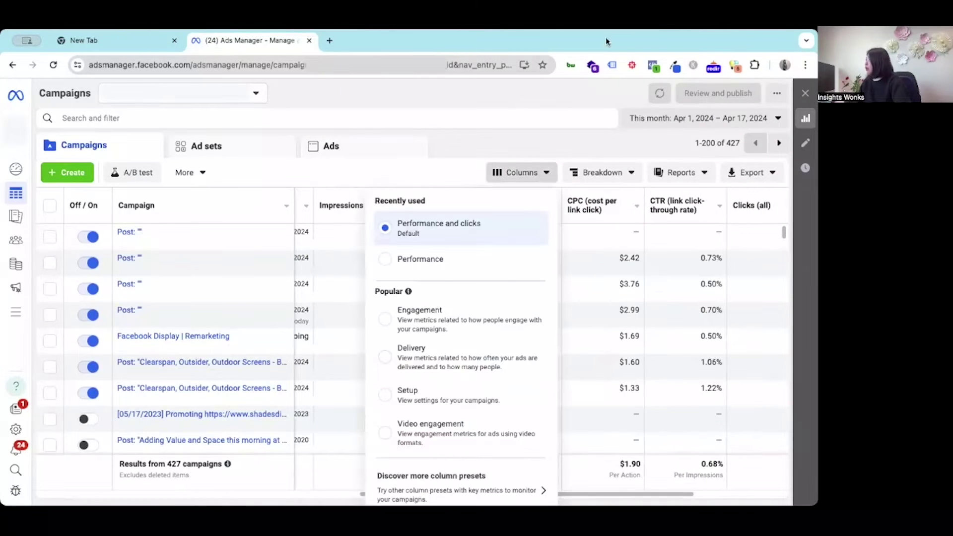
{"action": "left_click", "coordinate": [697, 119]}
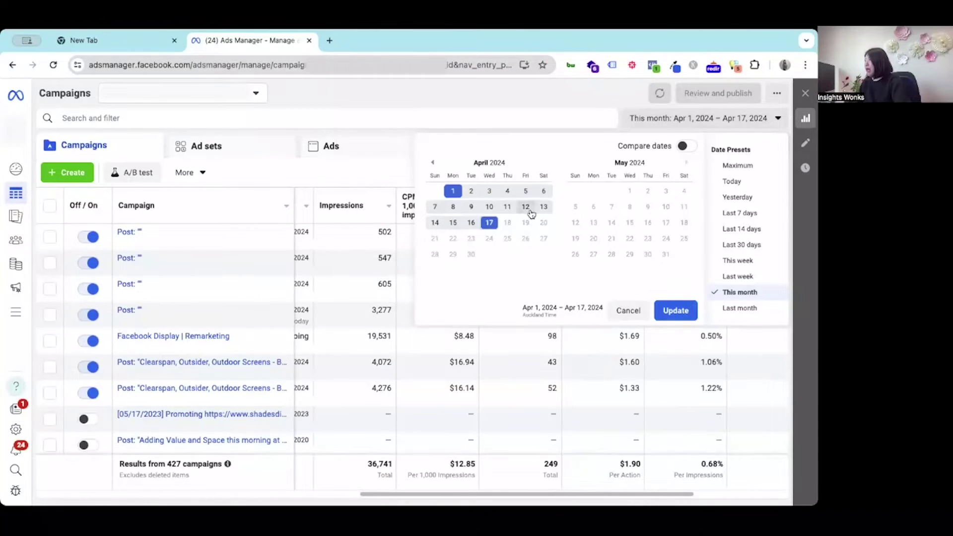
{"action": "left_click", "coordinate": [453, 191]}
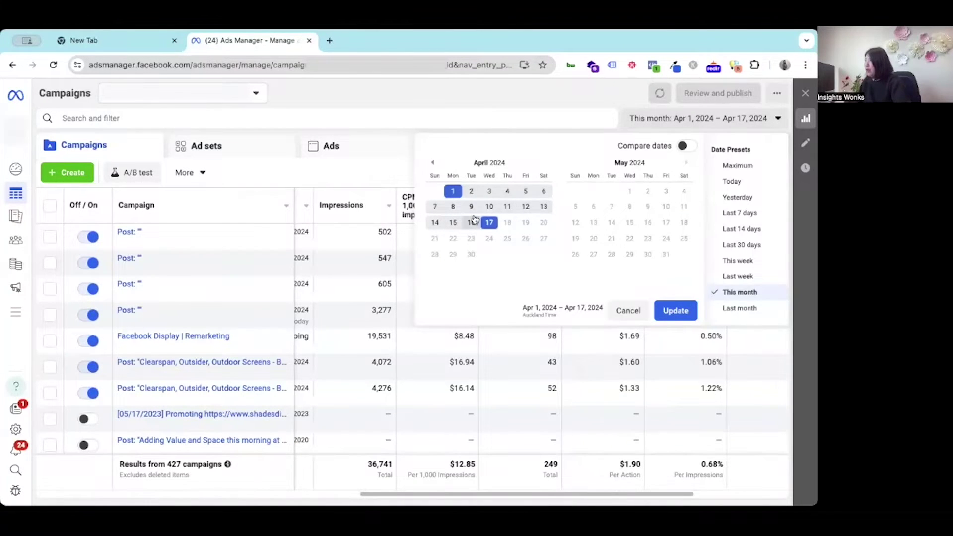
{"action": "left_click", "coordinate": [454, 191]}
{"action": "left_click", "coordinate": [453, 191]}
{"action": "left_click", "coordinate": [490, 218]}
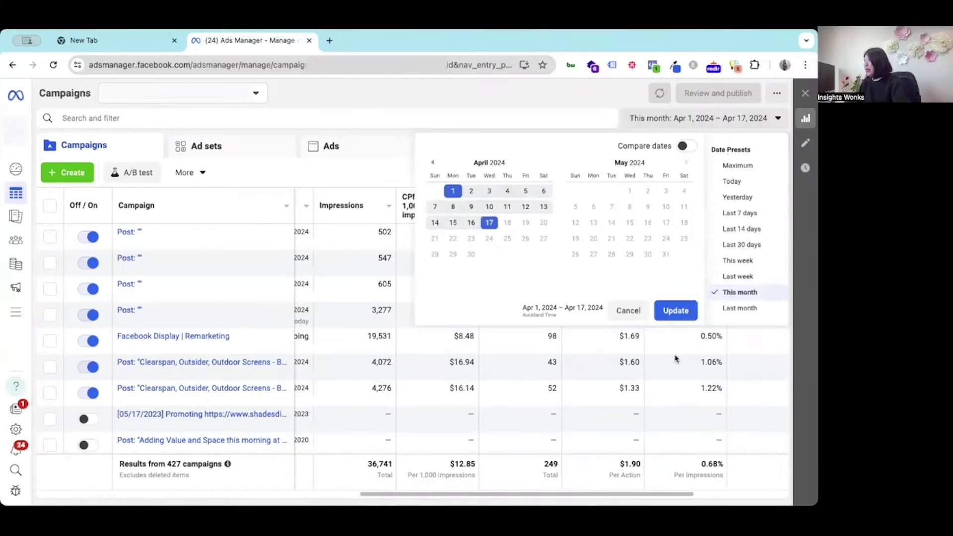
{"action": "left_click", "coordinate": [676, 310]}
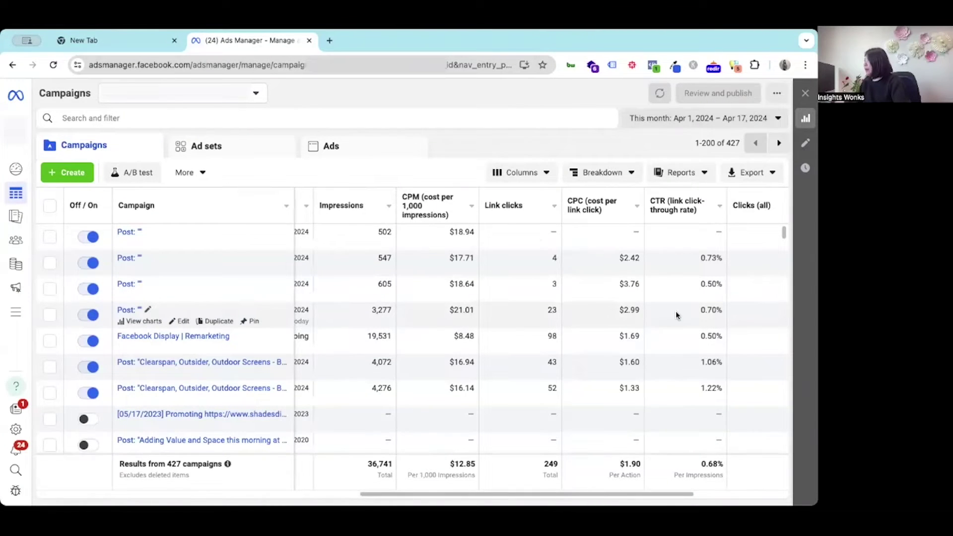
{"action": "left_click", "coordinate": [546, 174]}
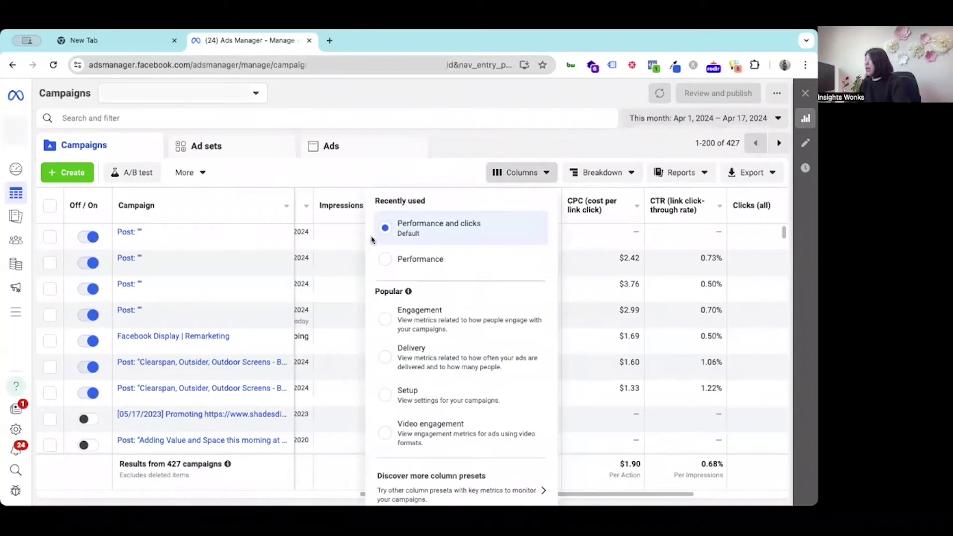
{"action": "mouse_move", "coordinate": [410, 236]}
{"action": "left_click", "coordinate": [434, 230]}
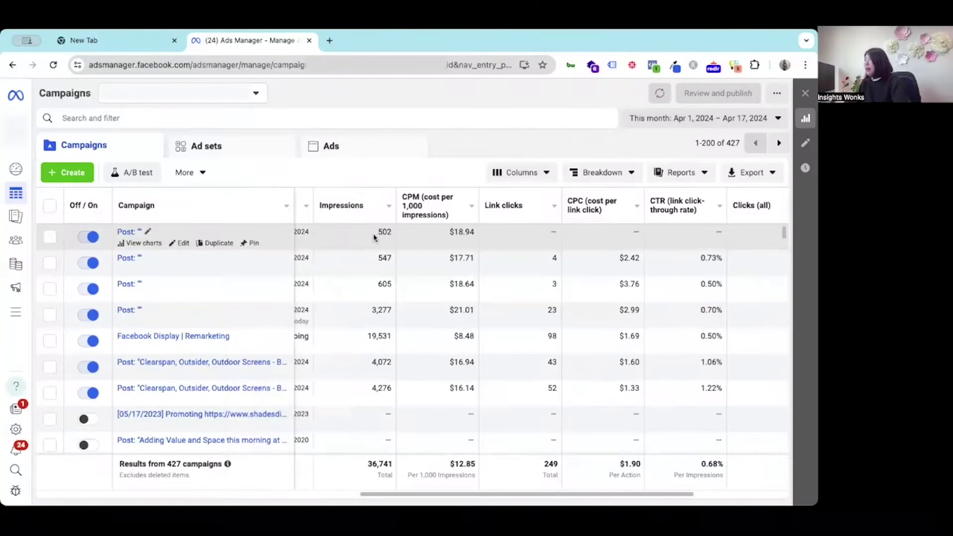
{"action": "scroll", "coordinate": [374, 238], "scroll_direction": "left", "scroll_amount": 5}
{"action": "scroll", "coordinate": [374, 237], "scroll_direction": "right", "scroll_amount": 2}
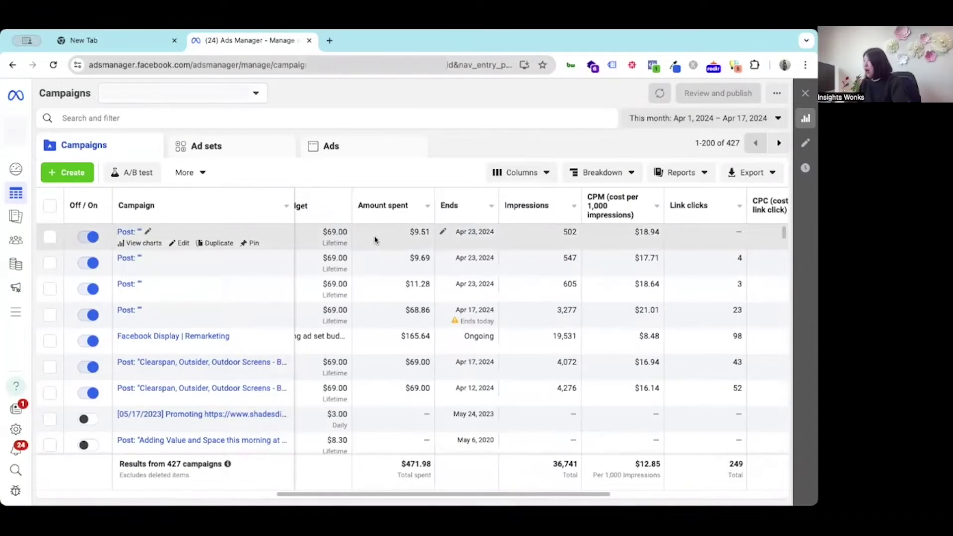
{"action": "scroll", "coordinate": [375, 238], "scroll_direction": "left", "scroll_amount": 2}
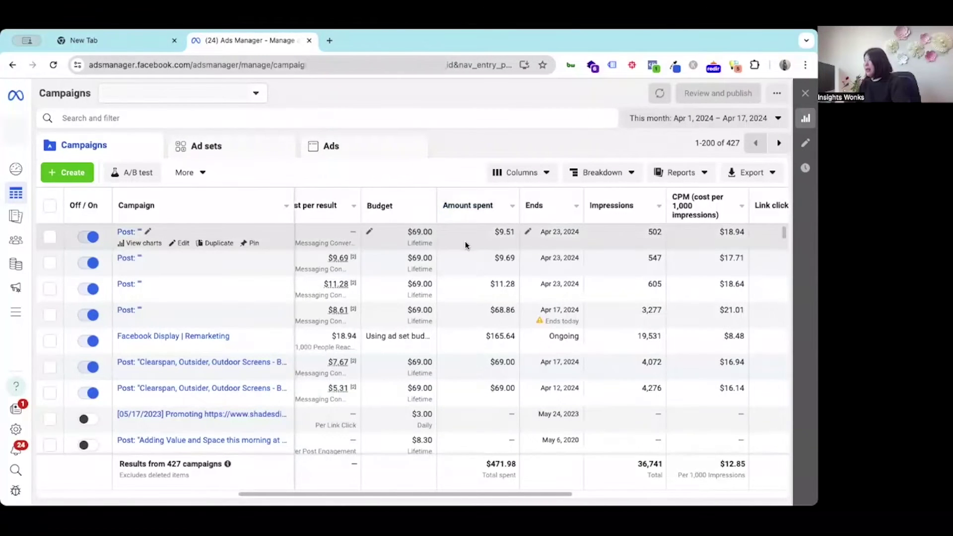
{"action": "scroll", "coordinate": [416, 239], "scroll_direction": "right", "scroll_amount": 4}
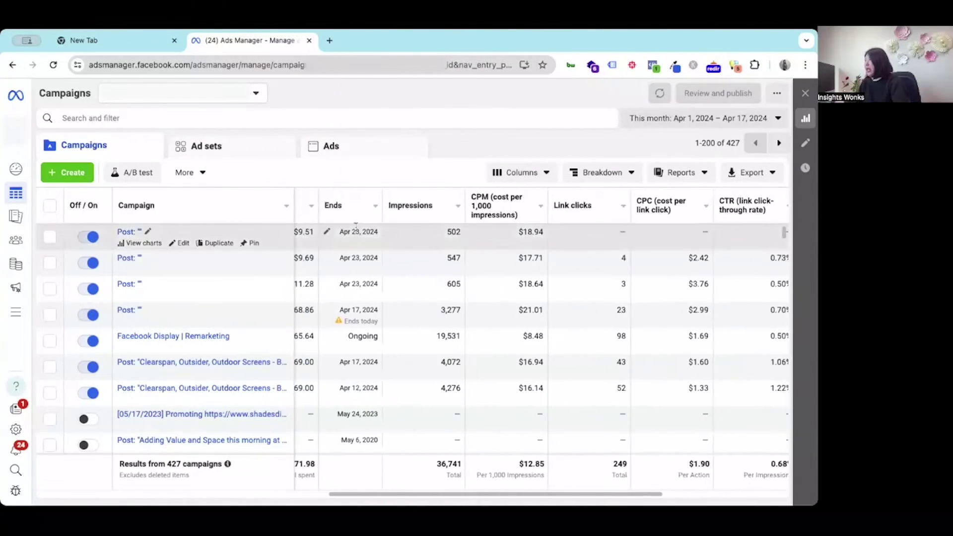
{"action": "scroll", "coordinate": [412, 235], "scroll_direction": "right", "scroll_amount": 3}
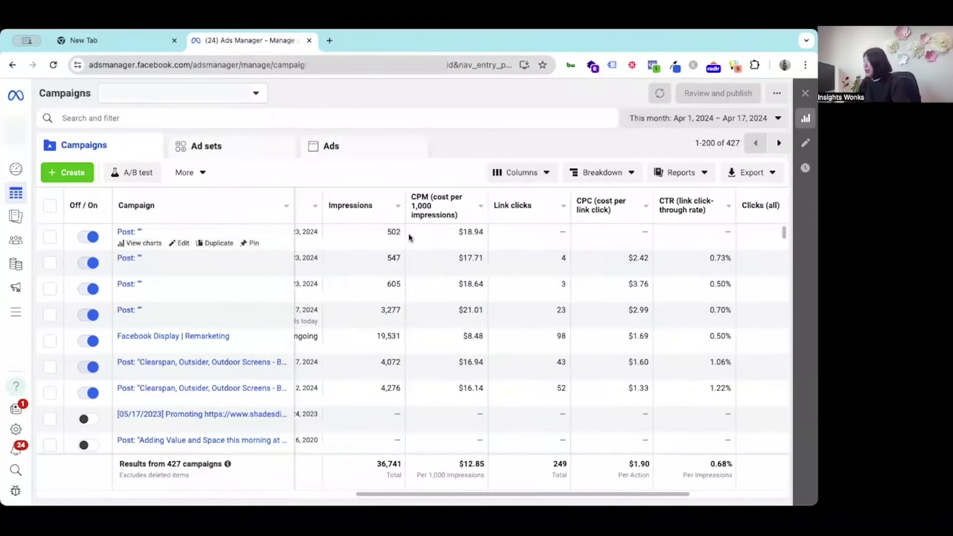
{"action": "scroll", "coordinate": [425, 242], "scroll_direction": "down", "scroll_amount": 1}
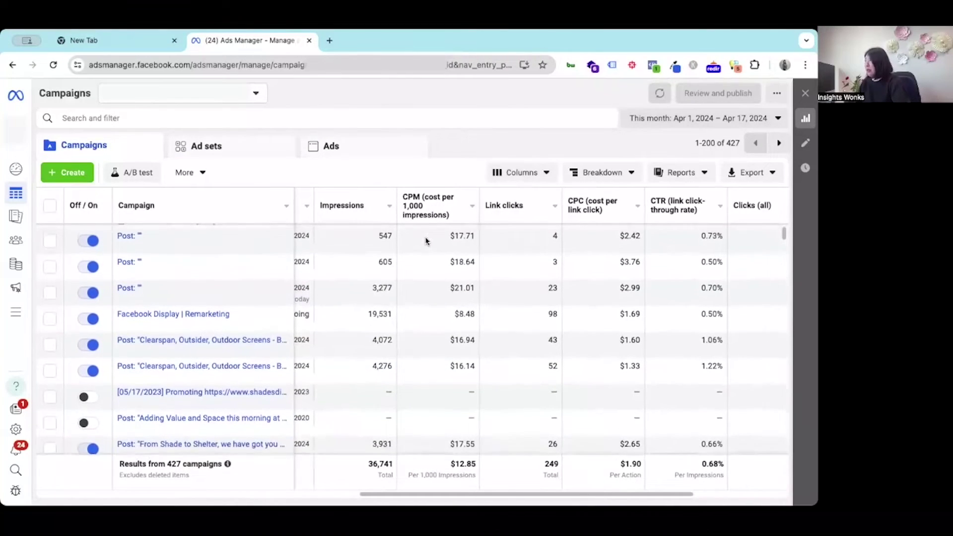
{"action": "left_click", "coordinate": [521, 173]}
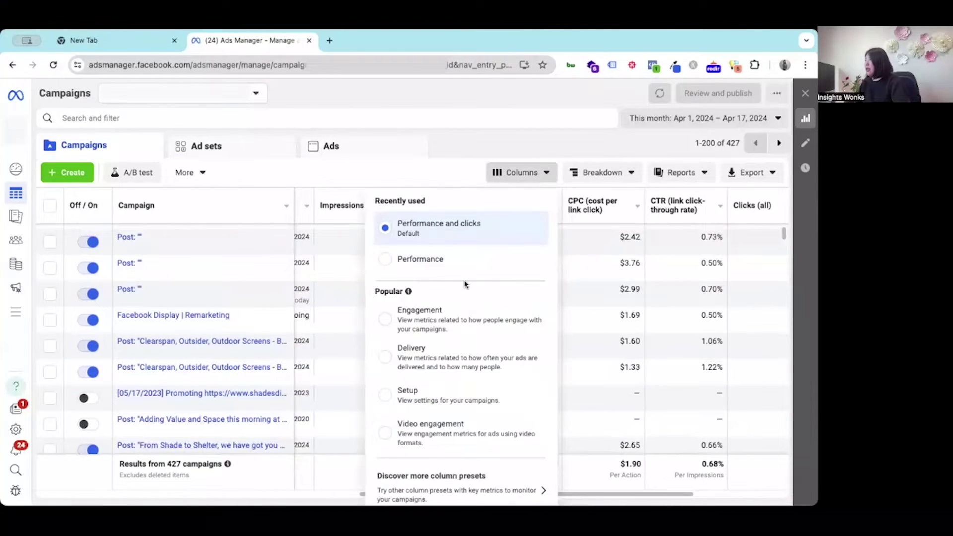
{"action": "left_click", "coordinate": [436, 263]}
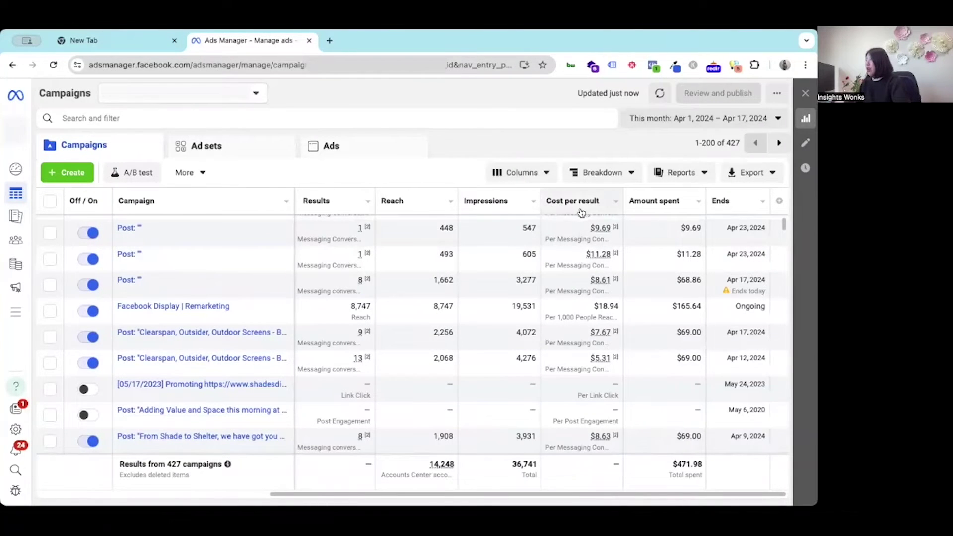
{"action": "scroll", "coordinate": [528, 244], "scroll_direction": "left", "scroll_amount": 5}
{"action": "scroll", "coordinate": [527, 248], "scroll_direction": "up", "scroll_amount": 1}
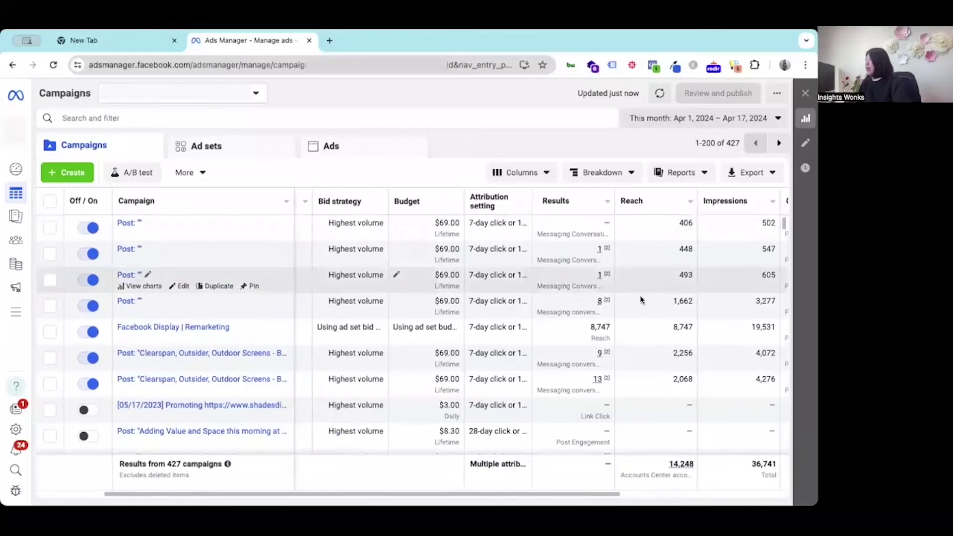
{"action": "scroll", "coordinate": [601, 323], "scroll_direction": "down", "scroll_amount": 1}
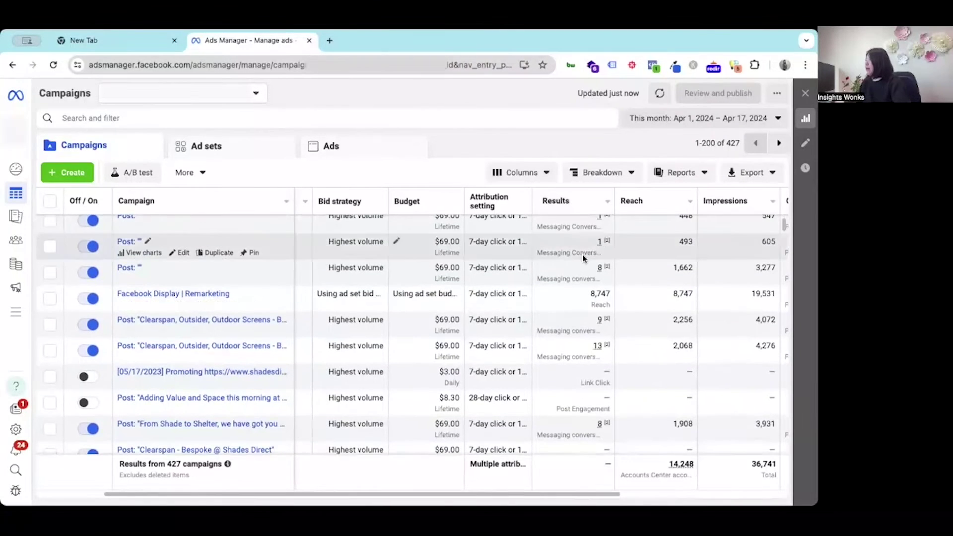
{"action": "scroll", "coordinate": [590, 287], "scroll_direction": "down", "scroll_amount": 2}
{"action": "scroll", "coordinate": [591, 313], "scroll_direction": "down", "scroll_amount": 1}
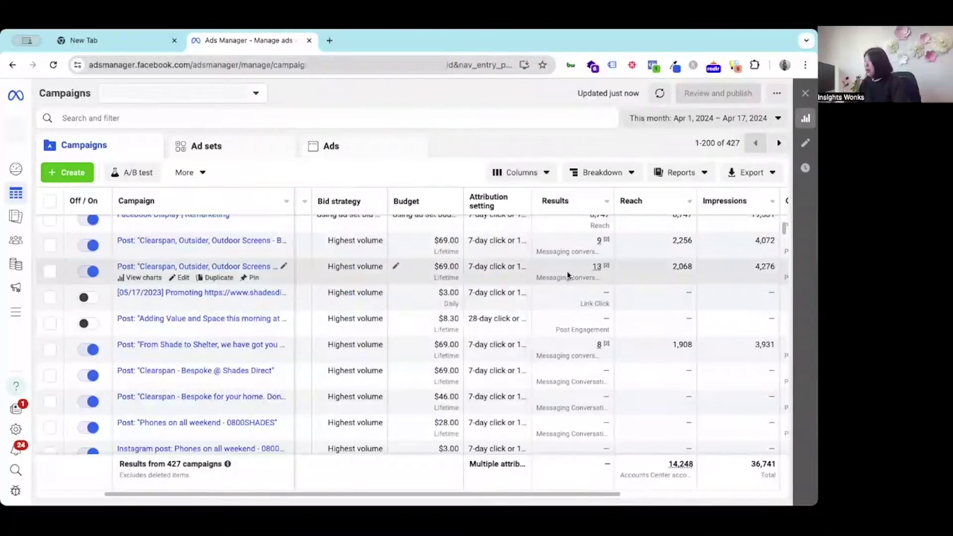
{"action": "mouse_move", "coordinate": [566, 272]}
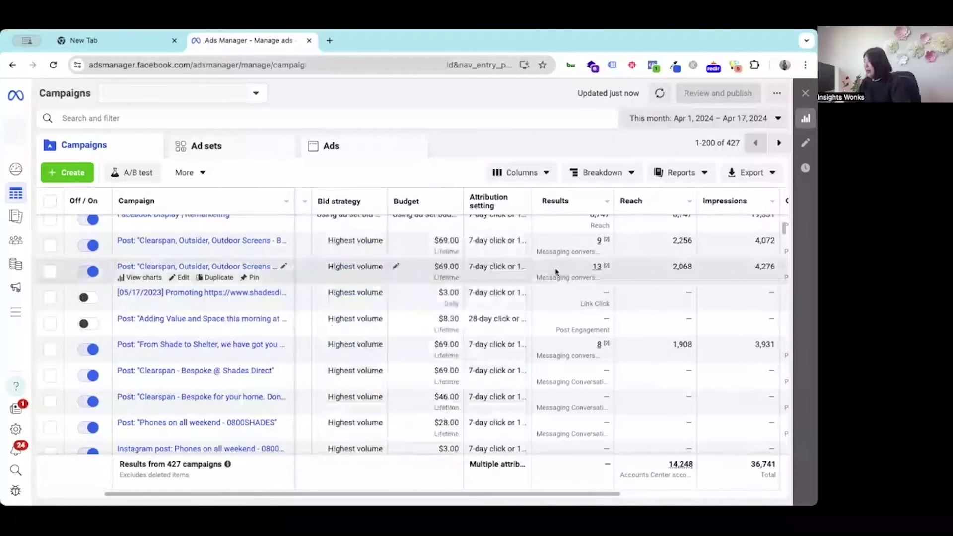
{"action": "scroll", "coordinate": [558, 268], "scroll_direction": "right", "scroll_amount": 5}
{"action": "scroll", "coordinate": [549, 263], "scroll_direction": "left", "scroll_amount": 5}
{"action": "mouse_move", "coordinate": [32, 189]}
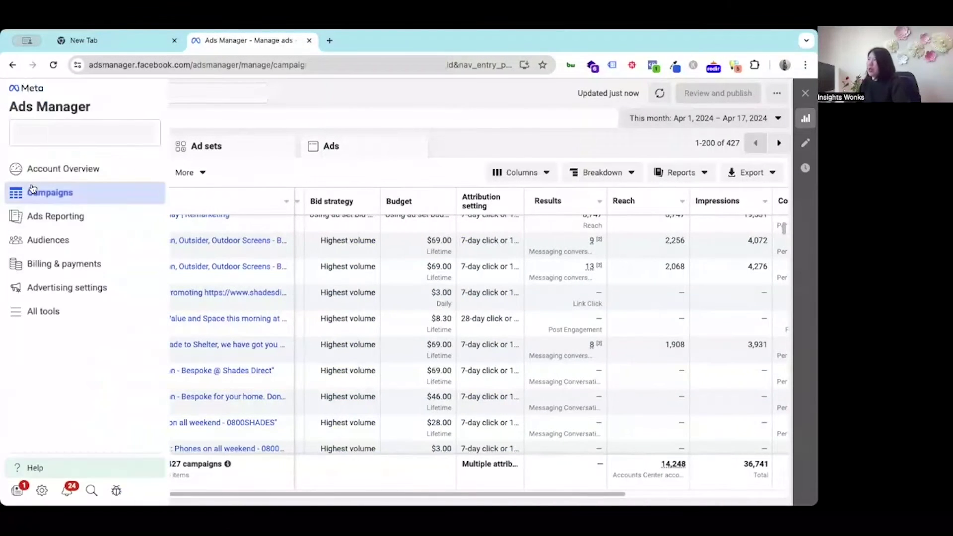
- Open Ads Reporting and show reach, impressions and frequency as a bar chart
{"action": "left_click", "coordinate": [43, 223]}
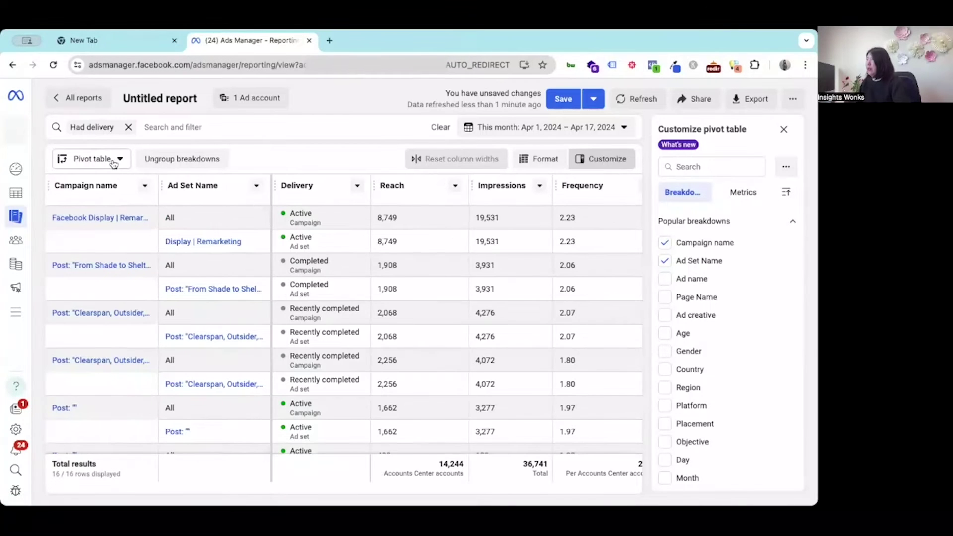
{"action": "left_click", "coordinate": [116, 163]}
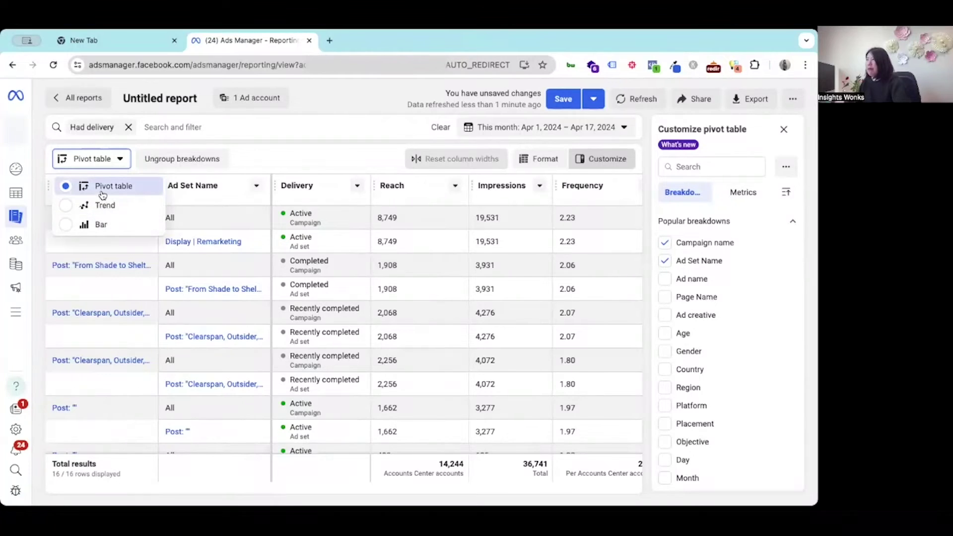
{"action": "left_click", "coordinate": [98, 228]}
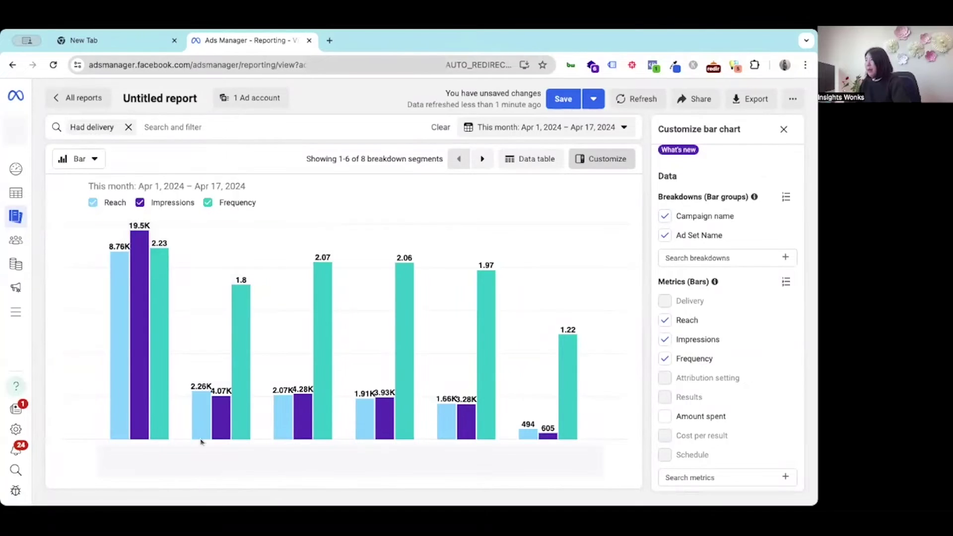
{"action": "mouse_move", "coordinate": [146, 435]}
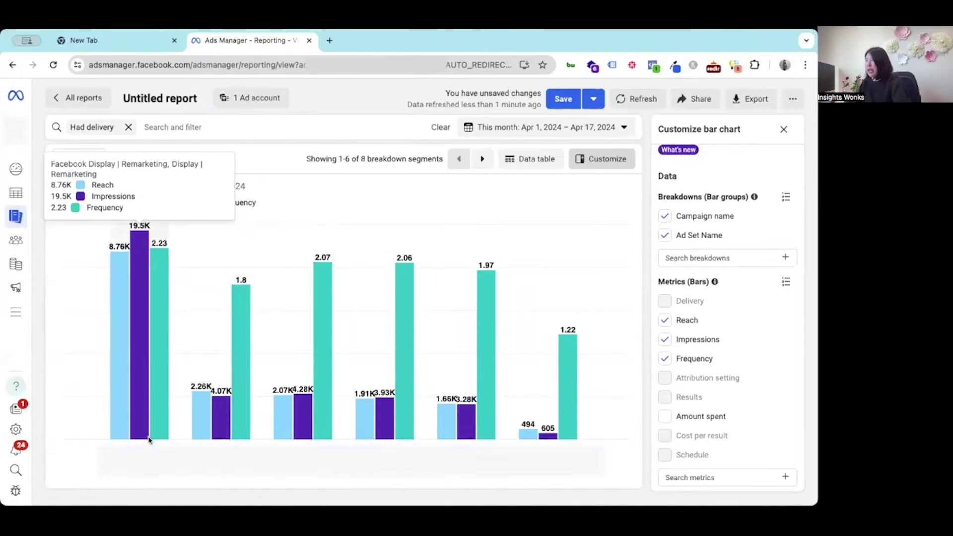
- View daily reach and impressions as trend lines, then reopen the view-type menu for Pivot table
{"action": "mouse_move", "coordinate": [548, 347]}
{"action": "left_click", "coordinate": [72, 164]}
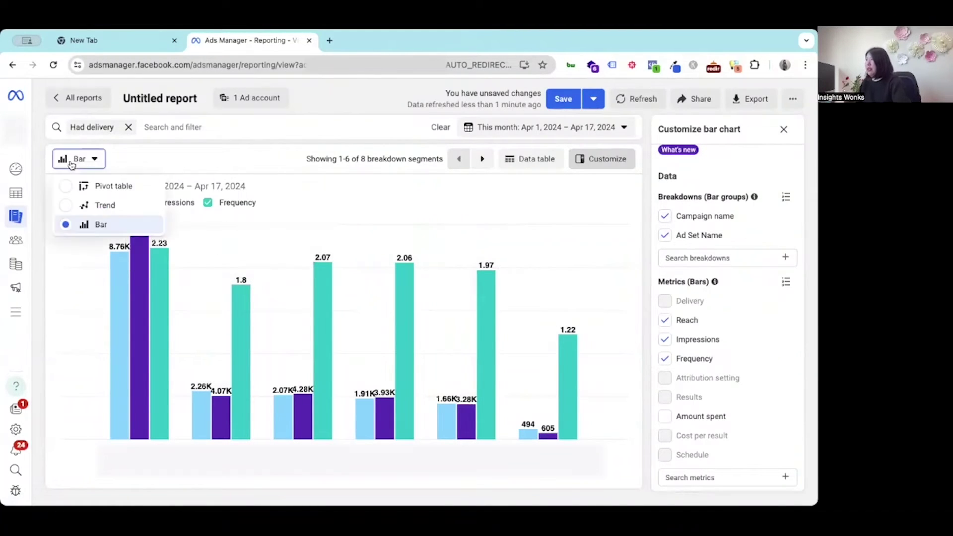
{"action": "left_click", "coordinate": [84, 206]}
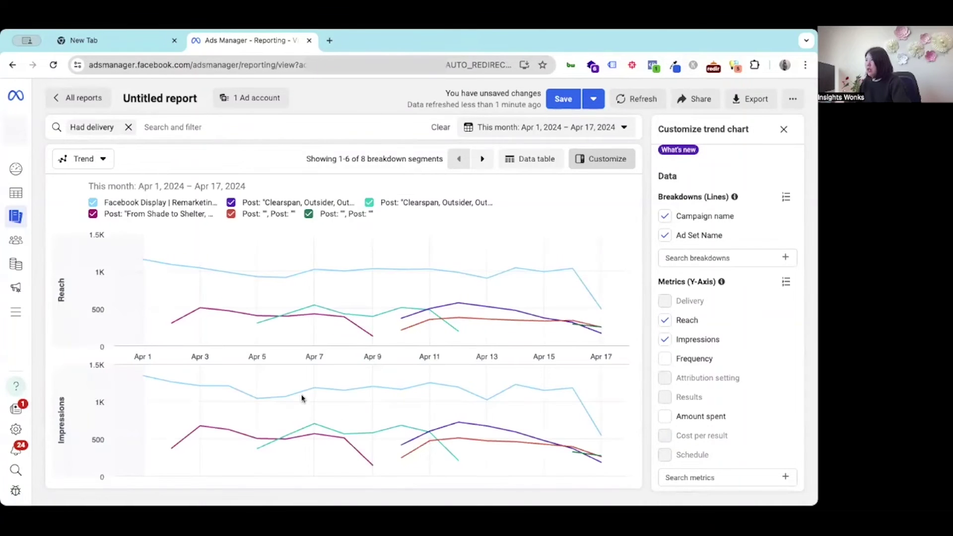
{"action": "mouse_move", "coordinate": [203, 279]}
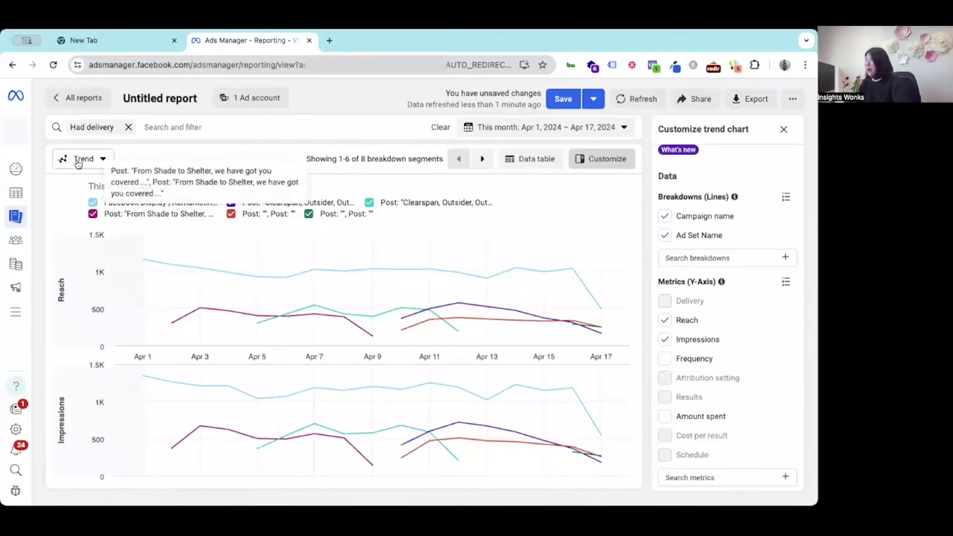
{"action": "left_click", "coordinate": [78, 160]}
{"action": "left_click", "coordinate": [88, 185]}
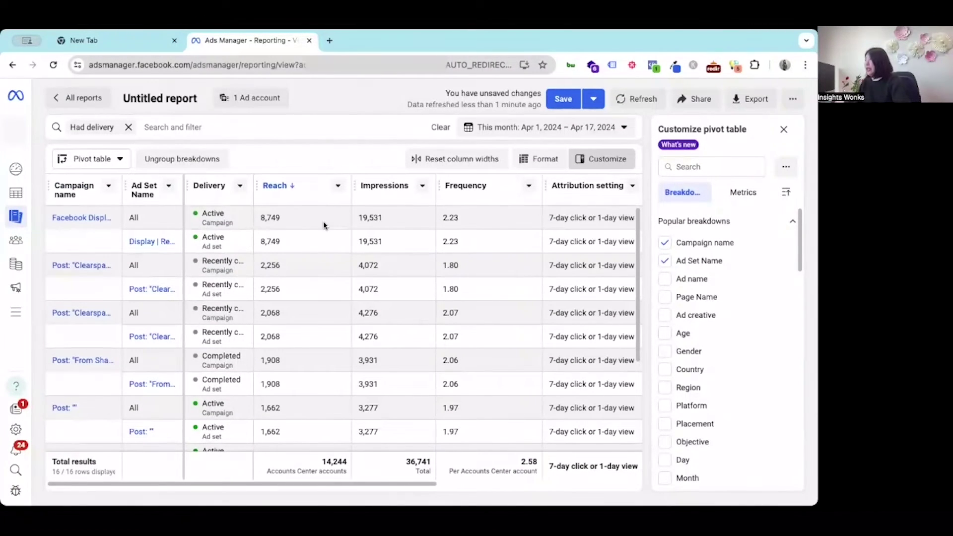
{"action": "scroll", "coordinate": [546, 226], "scroll_direction": "right", "scroll_amount": 5}
{"action": "scroll", "coordinate": [545, 229], "scroll_direction": "right", "scroll_amount": 2}
{"action": "scroll", "coordinate": [356, 230], "scroll_direction": "left", "scroll_amount": 8}
{"action": "scroll", "coordinate": [415, 231], "scroll_direction": "right", "scroll_amount": 10}
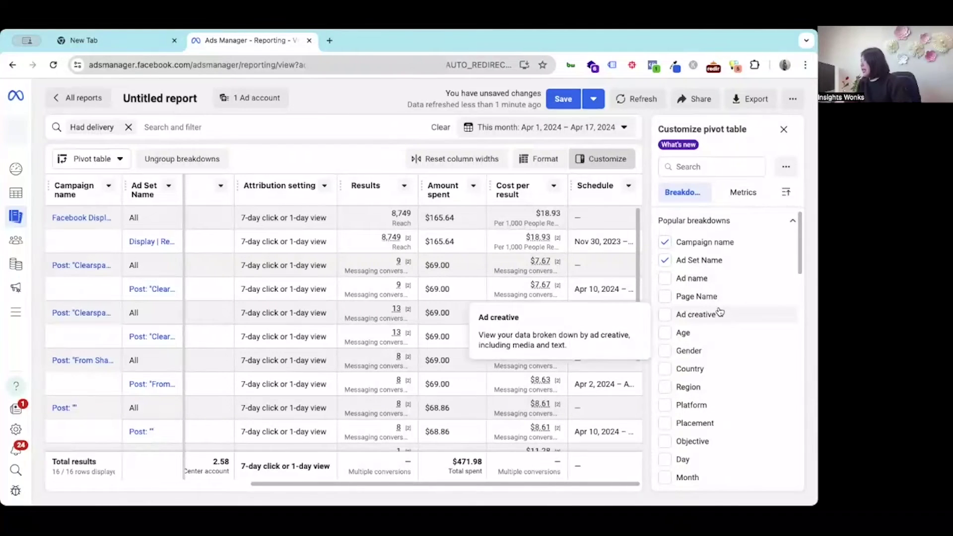
{"action": "scroll", "coordinate": [717, 311], "scroll_direction": "down", "scroll_amount": 1}
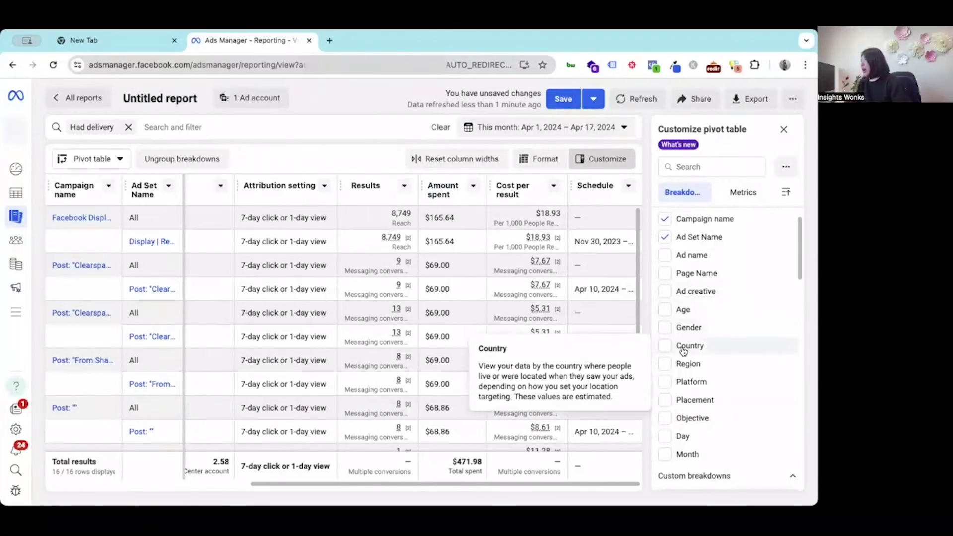
{"action": "scroll", "coordinate": [683, 350], "scroll_direction": "down", "scroll_amount": 3}
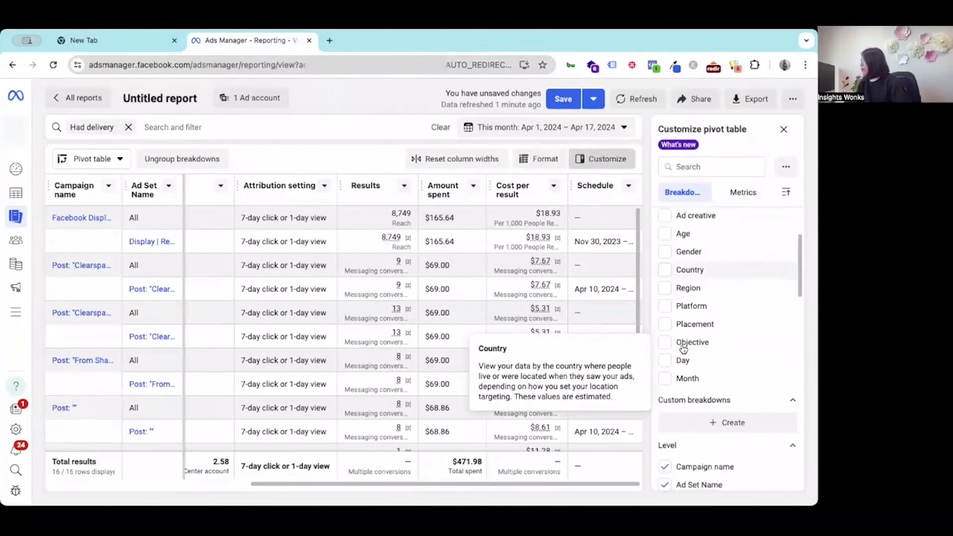
{"action": "scroll", "coordinate": [683, 349], "scroll_direction": "down", "scroll_amount": 2}
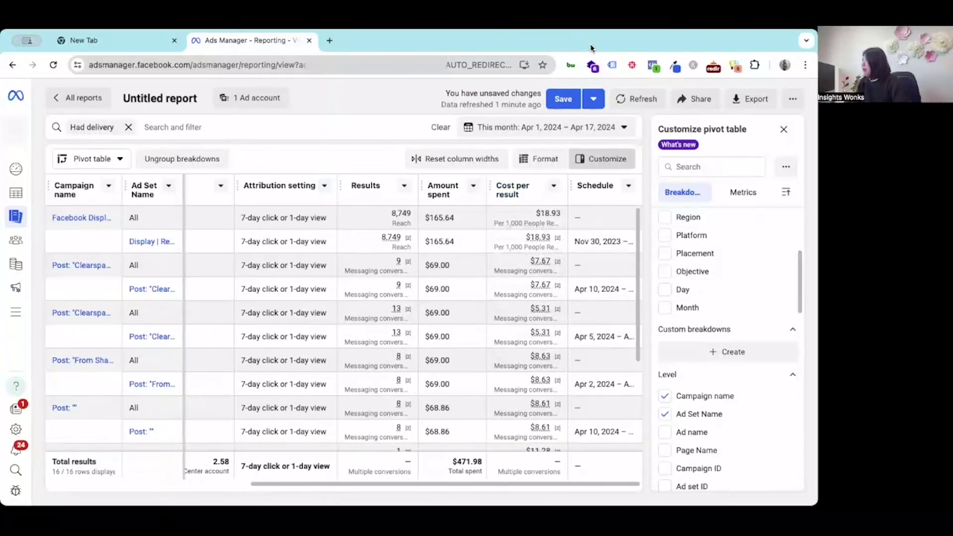
- Close the Customize pivot table panel and bring up the Export report dialog's format options
{"action": "left_click", "coordinate": [785, 130]}
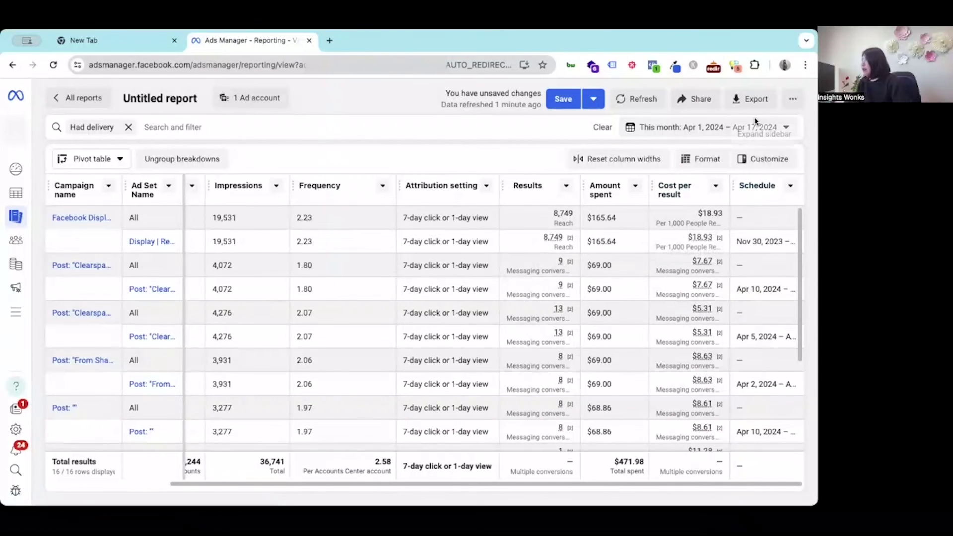
{"action": "left_click", "coordinate": [745, 100]}
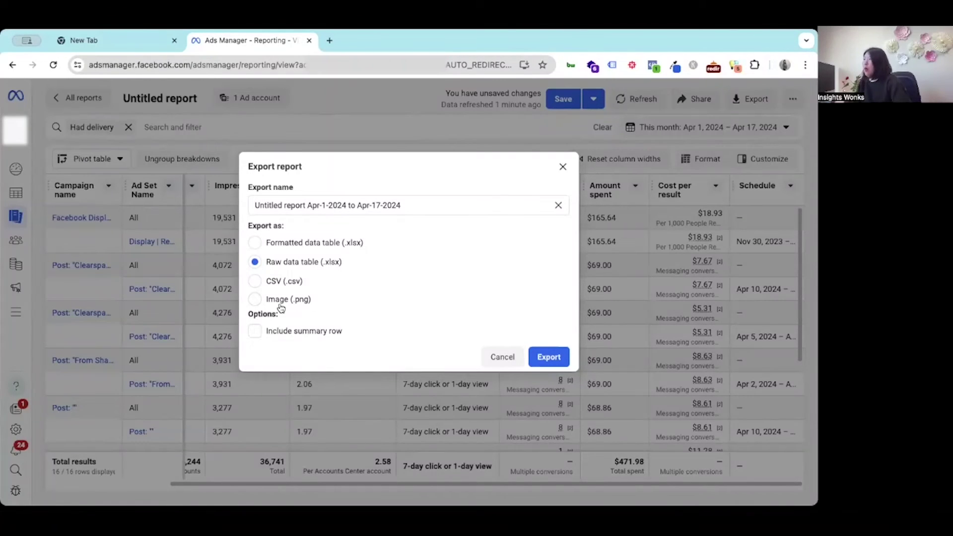
{"action": "left_click", "coordinate": [562, 166]}
{"action": "scroll", "coordinate": [535, 254], "scroll_direction": "down", "scroll_amount": 3}
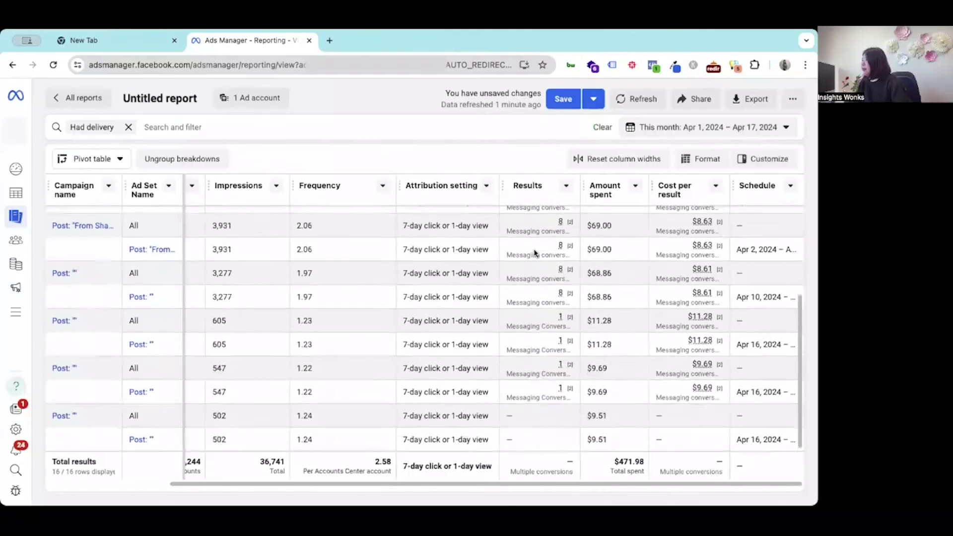